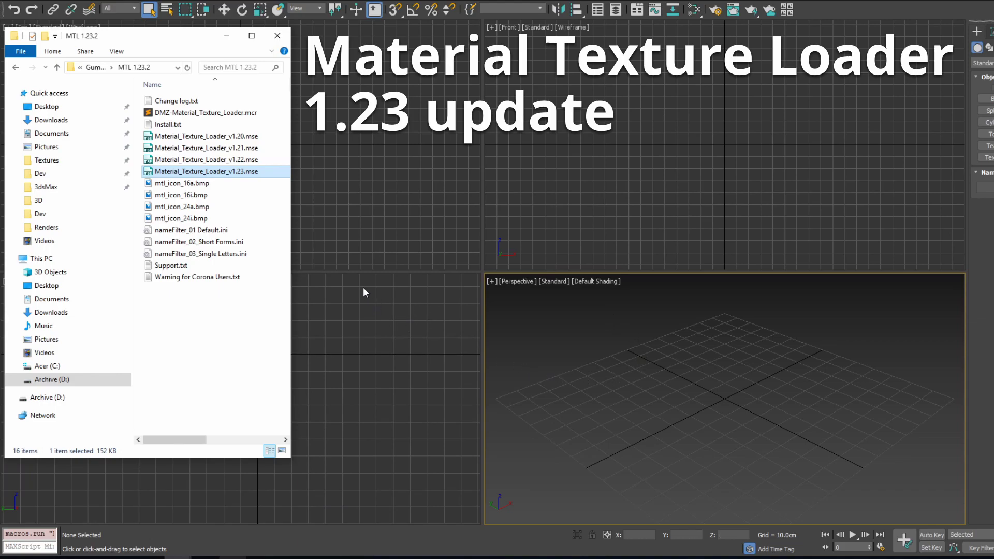
Drop Material_Texture_Loader_v1.23.mse into the viewport and approve installing its required files
mouse_move(218, 172)
left_mouse_down()
mouse_move(529, 182)
mouse_move(204, 185)
mouse_move(215, 181)
left_mouse_up()
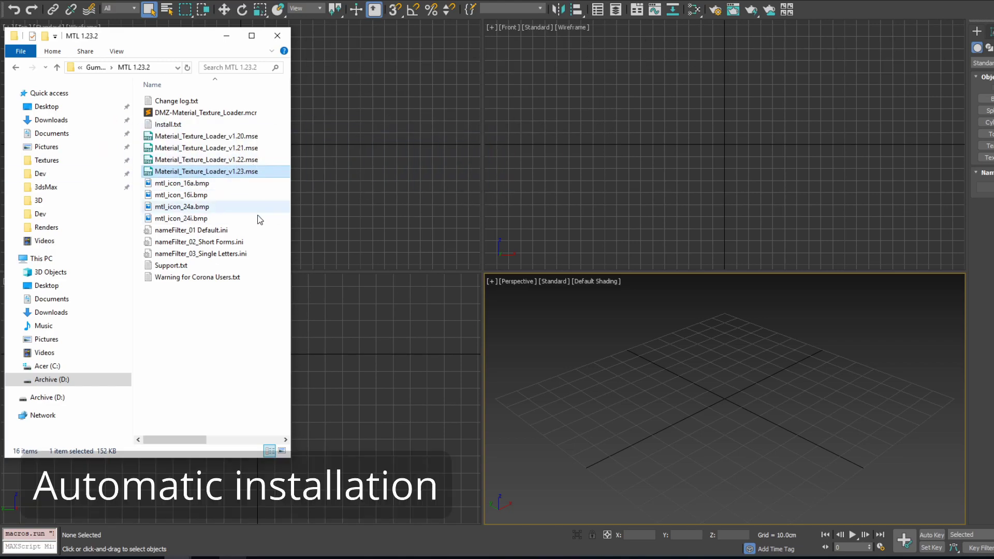
left_click_drag(196, 357, 167, 101)
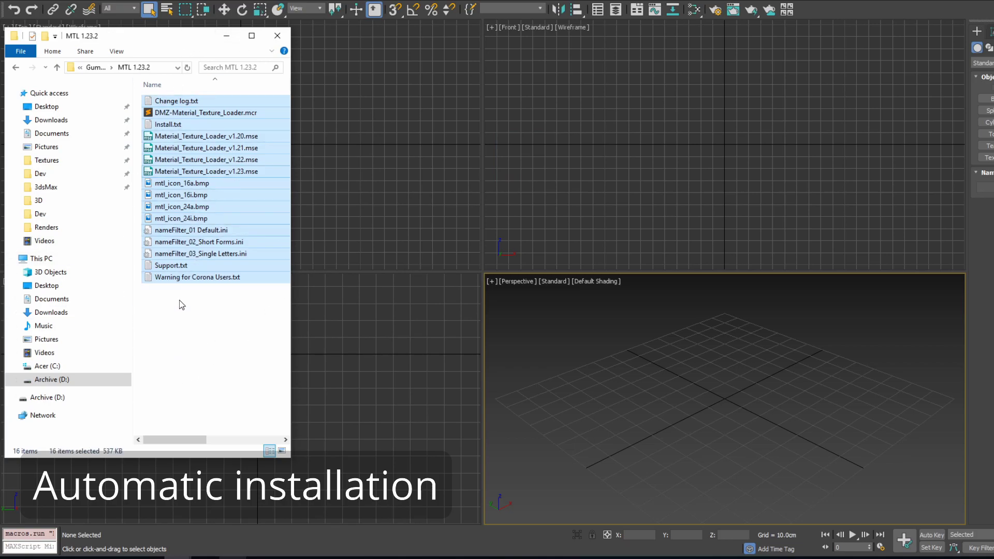
left_click(186, 326)
left_click_drag(180, 303, 181, 101)
left_click(210, 311)
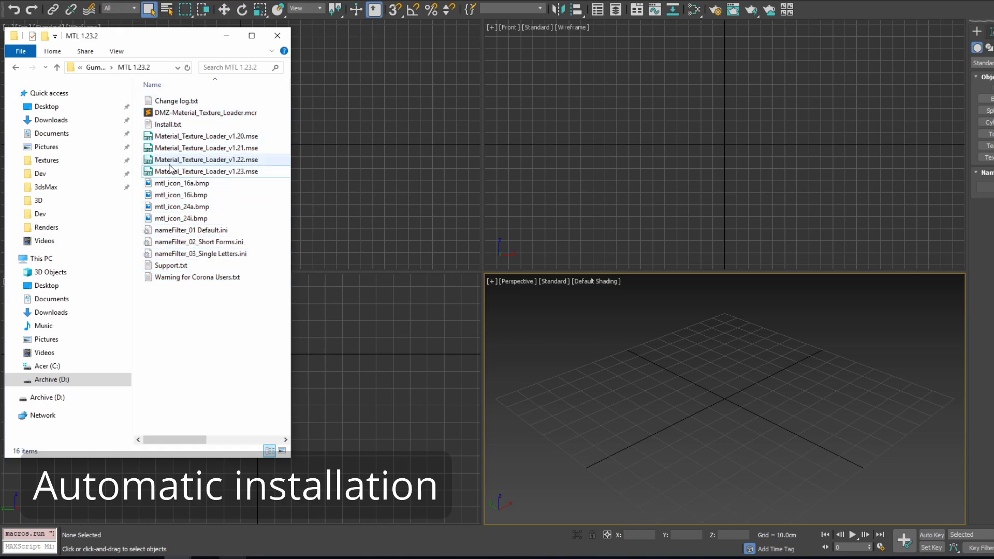
left_click_drag(165, 176, 424, 174)
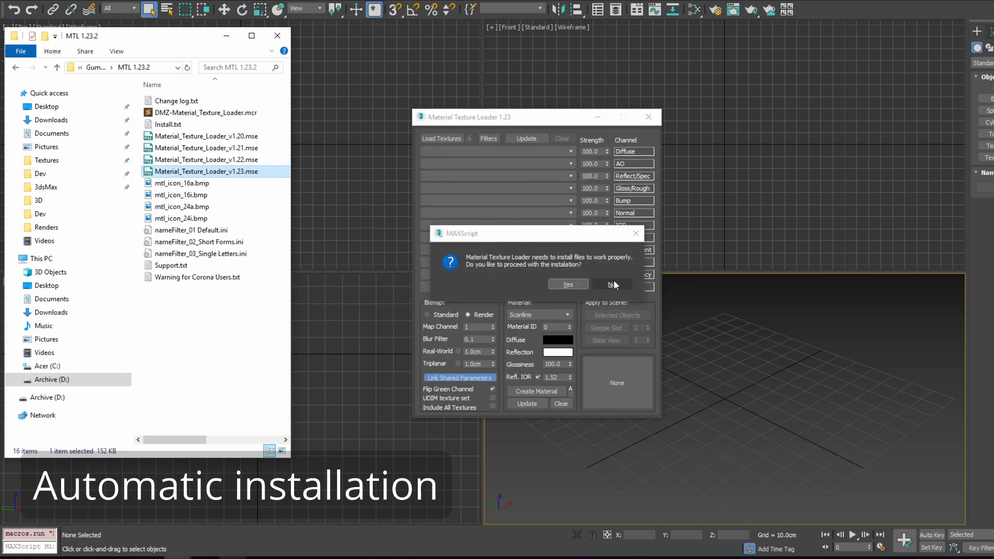
left_click(578, 288)
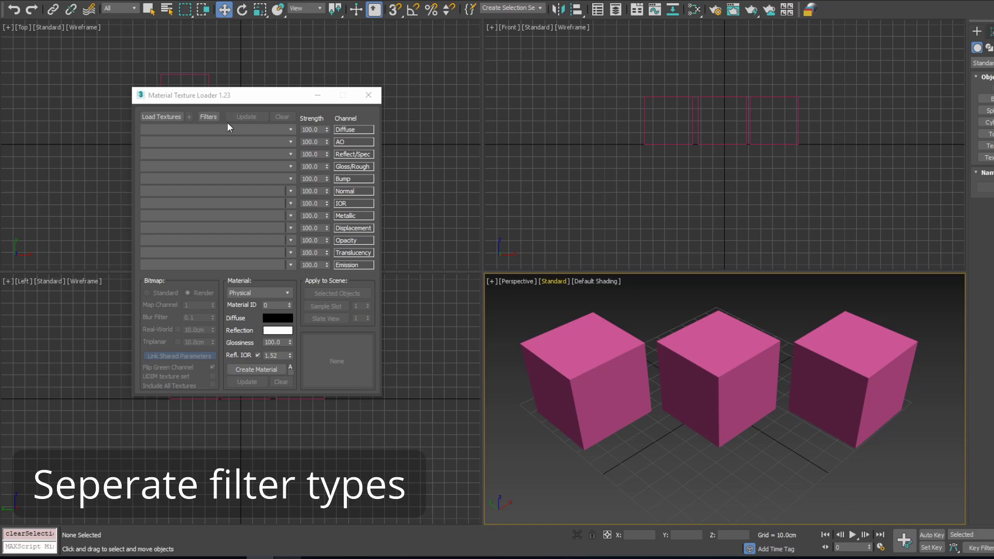
Show the filter types and load all five MetalTeflon001 texture files into the loader
left_click(205, 117)
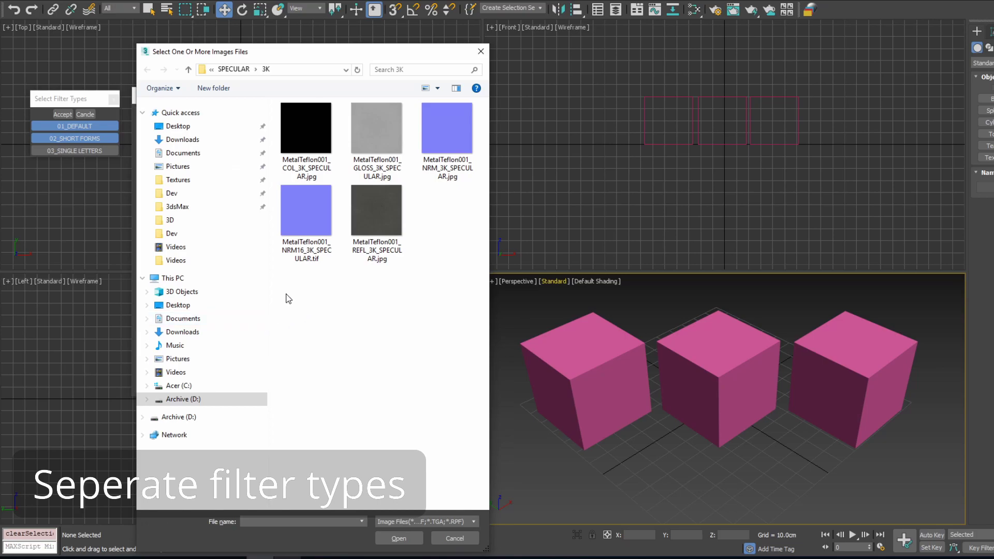
left_click_drag(289, 299, 479, 101)
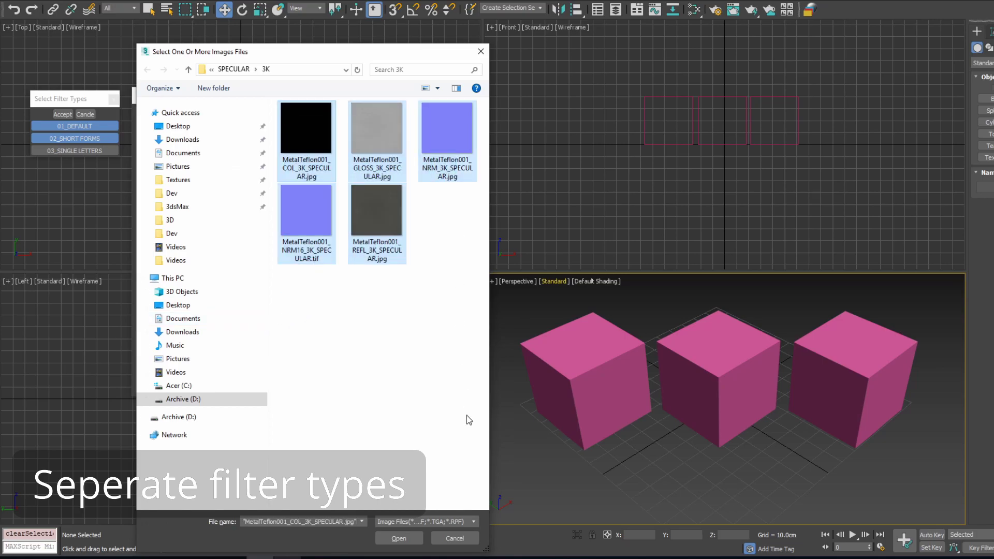
left_click(400, 538)
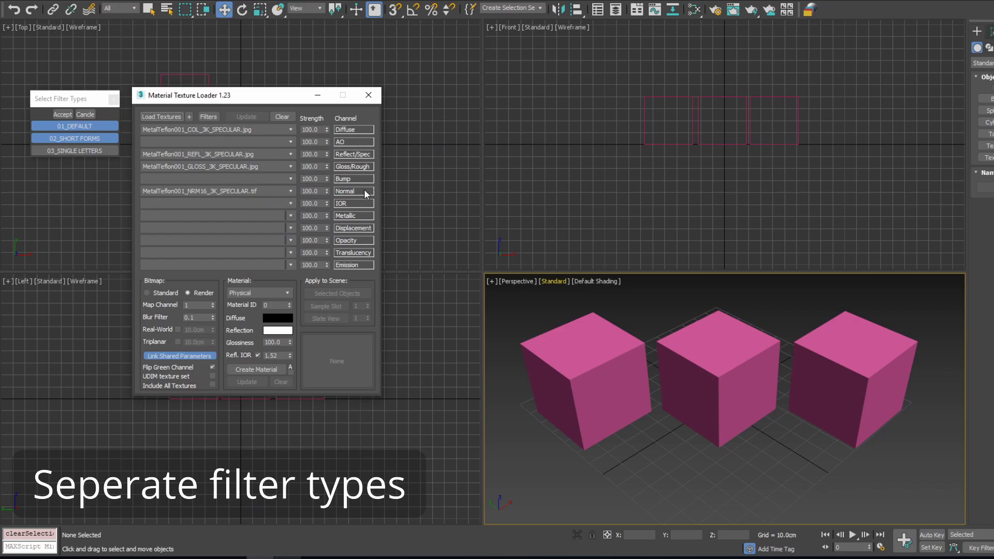
Try the 03_SINGLE LETTERS filter alone, then switch back to 02_SHORT FORMS plus 01_DEFAULT
left_click(97, 139)
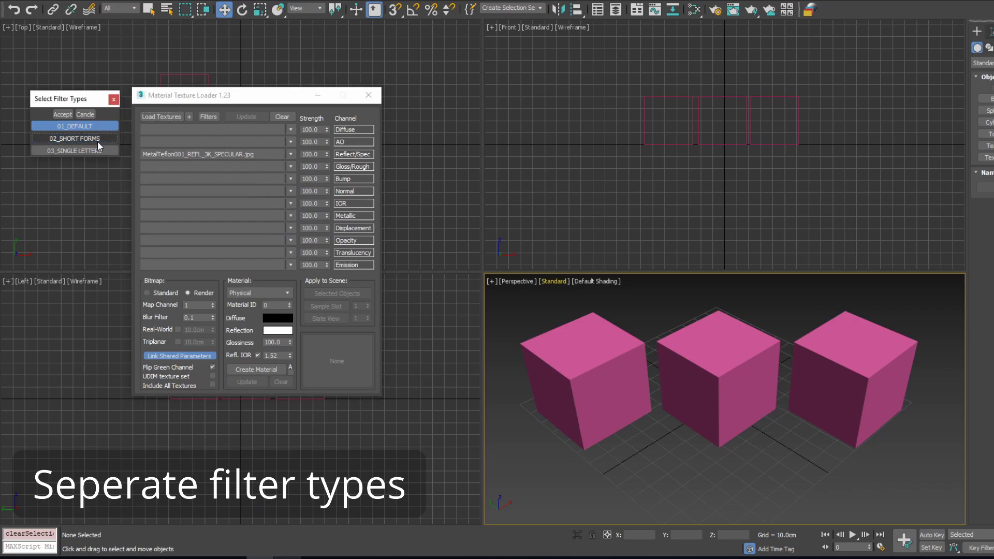
left_click(100, 126)
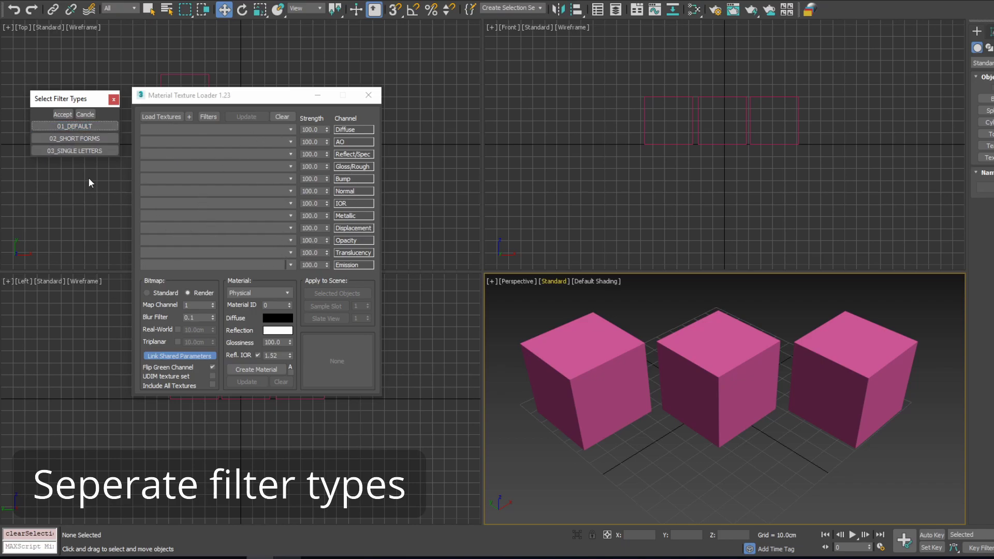
left_click(77, 150)
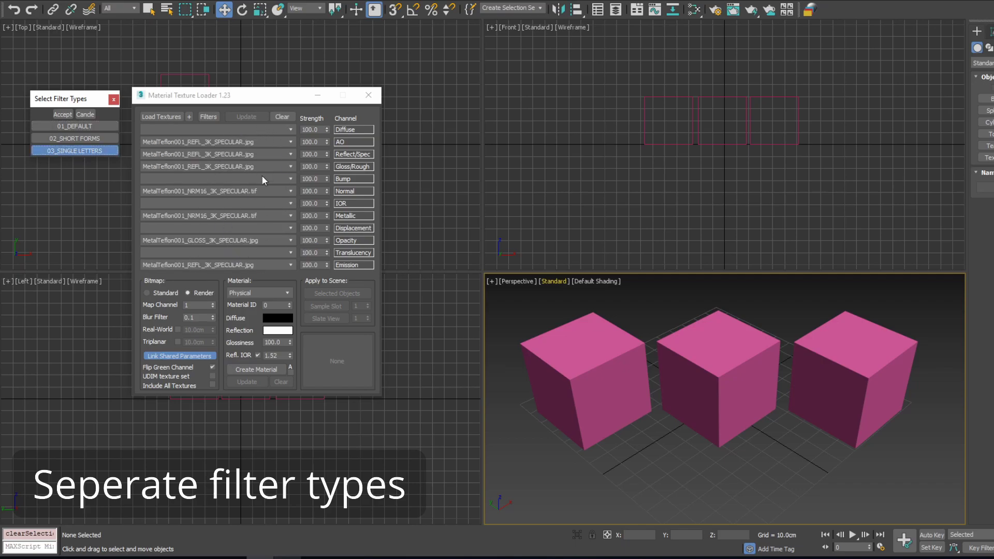
left_click(98, 138)
left_click(107, 125)
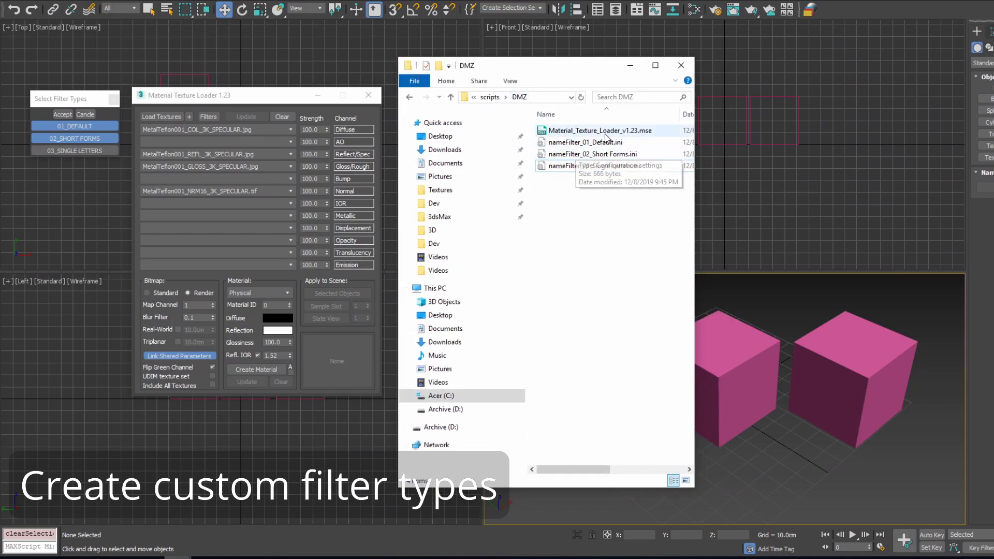
Duplicate nameFilter_02_Short Forms.ini and start renaming the copy after 'nameFilter_'
left_click_drag(614, 223, 585, 141)
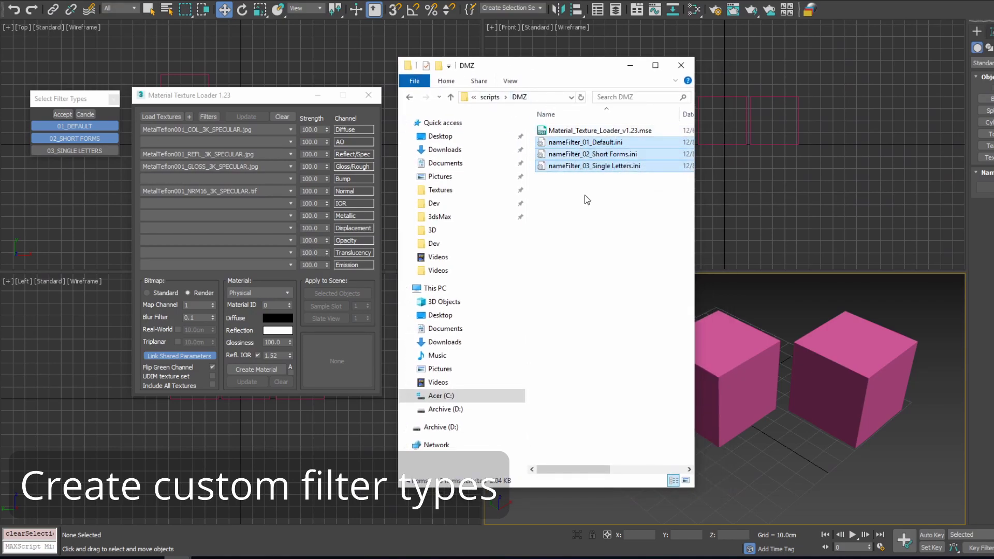
left_click(598, 241)
left_click(585, 154)
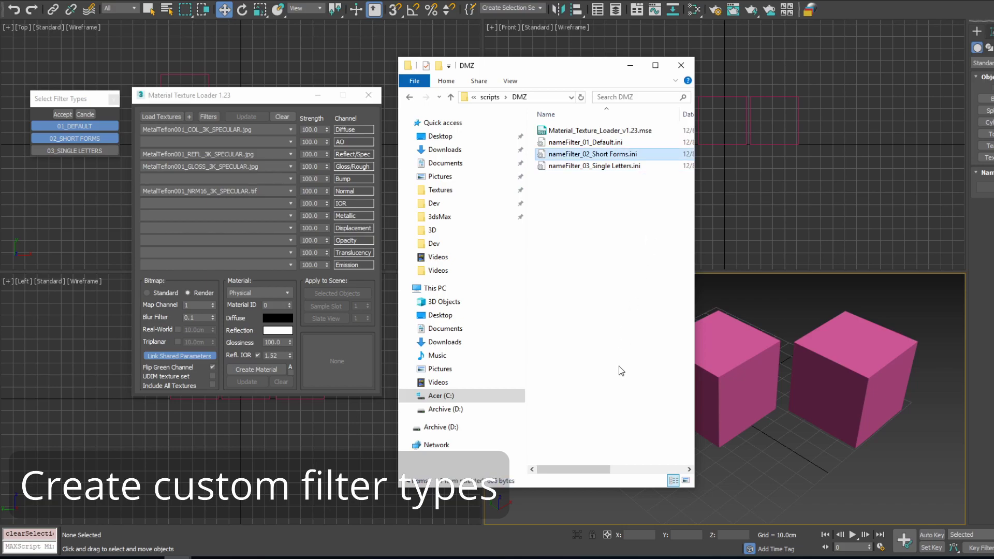
key("ctrl+c")
key("ctrl+v")
key("F2")
left_click_drag(583, 154, 675, 154)
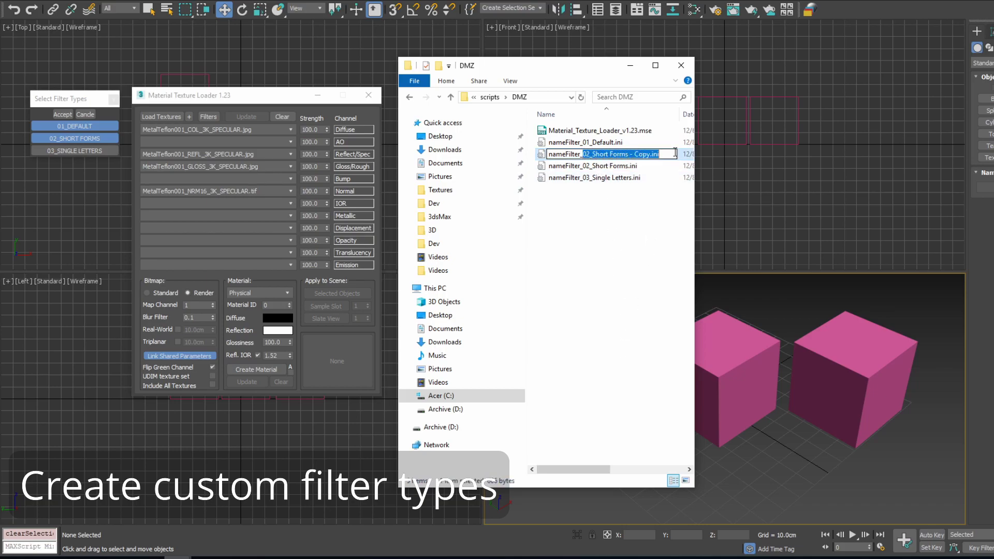
Rename the copy to nameFilter_Custom Name.ini and open it in Notepad beside the loader
type("Custom Name")
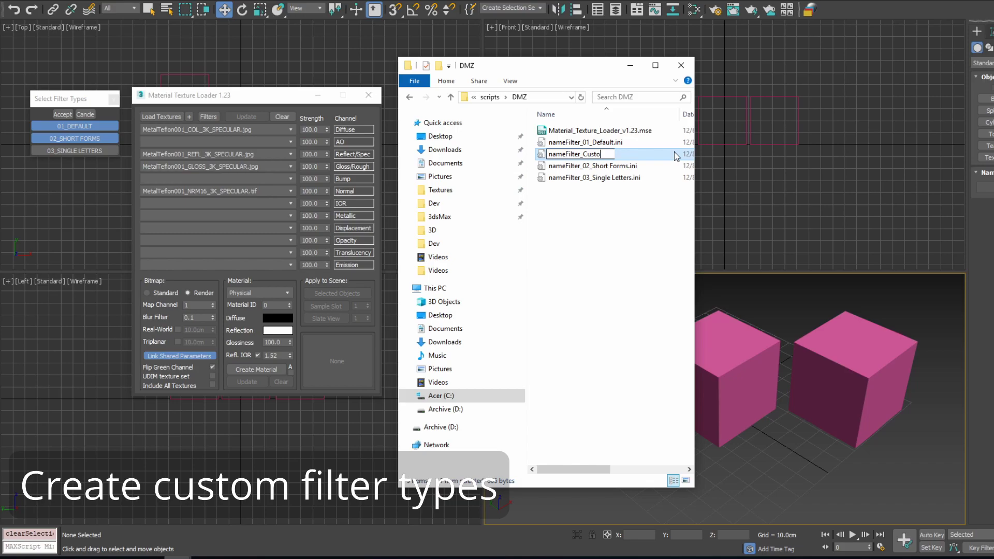
key("Return")
key("Return")
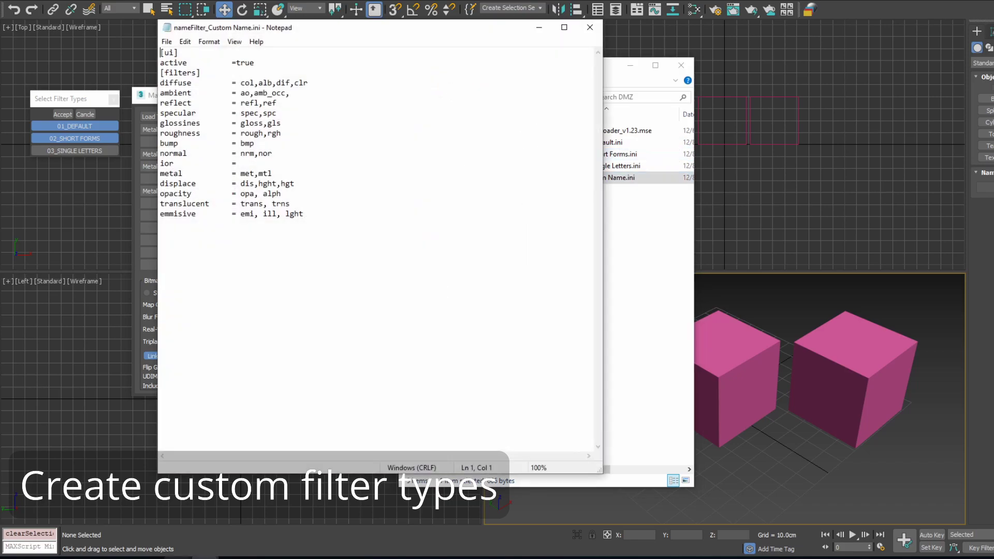
left_click_drag(280, 35, 398, 57)
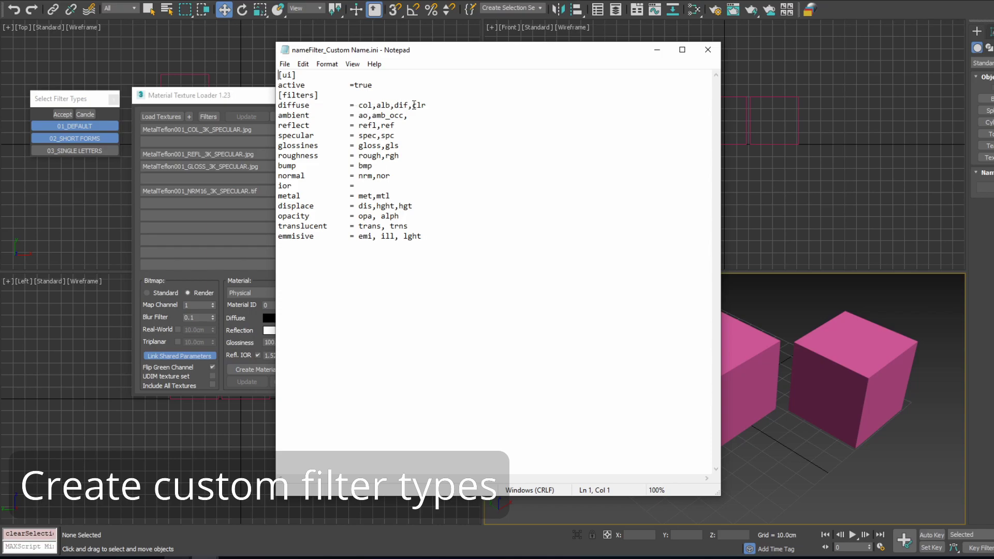
Clear the keyword lists from diffuse through opacity, translucent and emissive
left_click_drag(359, 106, 461, 107)
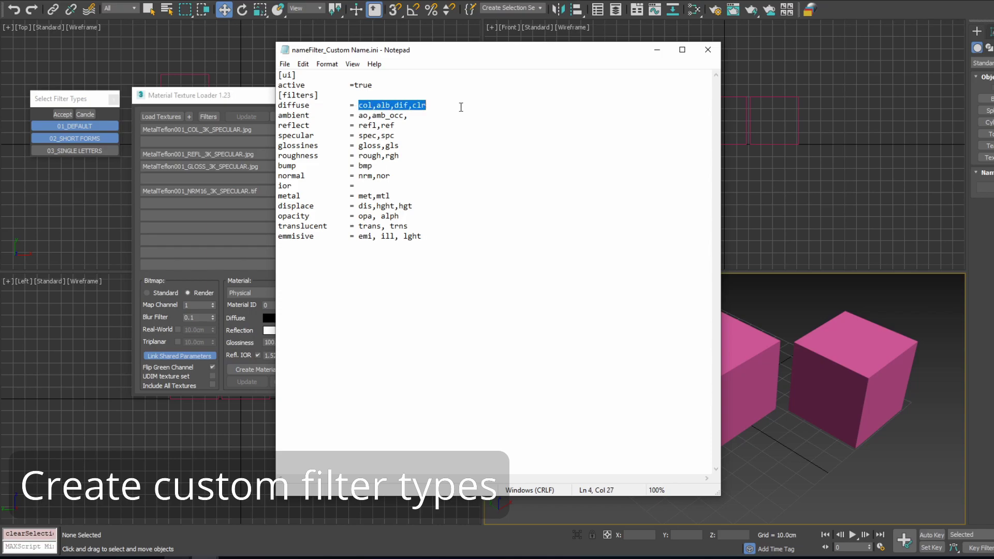
key("Delete")
key("Down")
key("shift+End")
key("Delete")
key("Down")
key("shift+End")
key("Delete")
key("Down")
key("shift+End")
key("Delete")
key("Down")
key("shift+End")
key("Delete")
key("Down")
key("shift+End")
key("Delete")
key("Down")
key("End")
key("BackSpace")
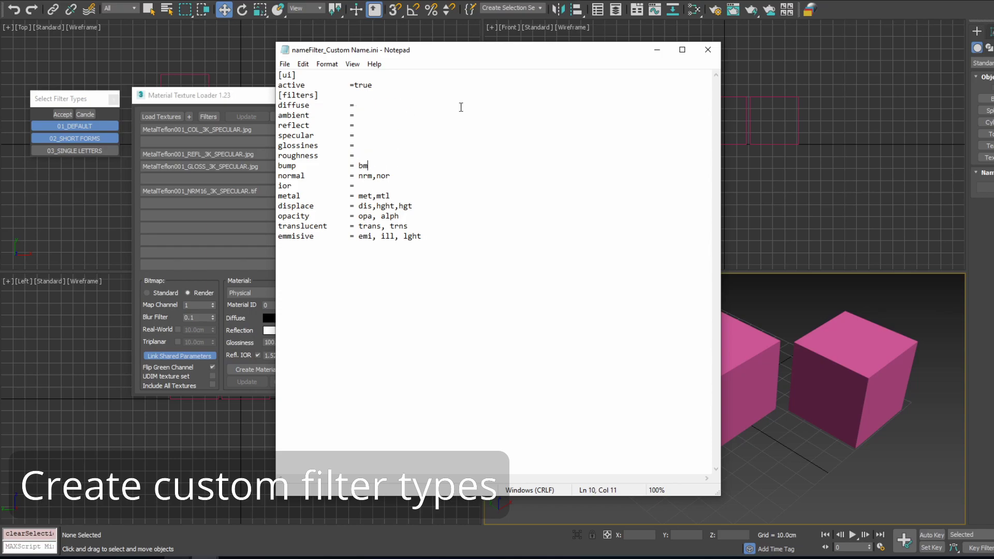
key("BackSpace")
key("BackSpace")
key("Down")
key("shift+End")
key("Delete")
key("Down")
key("Down")
key("shift+End")
key("Delete")
key("Down")
key("shift+End")
key("Delete")
key("Down")
key("shift+End")
key("Delete")
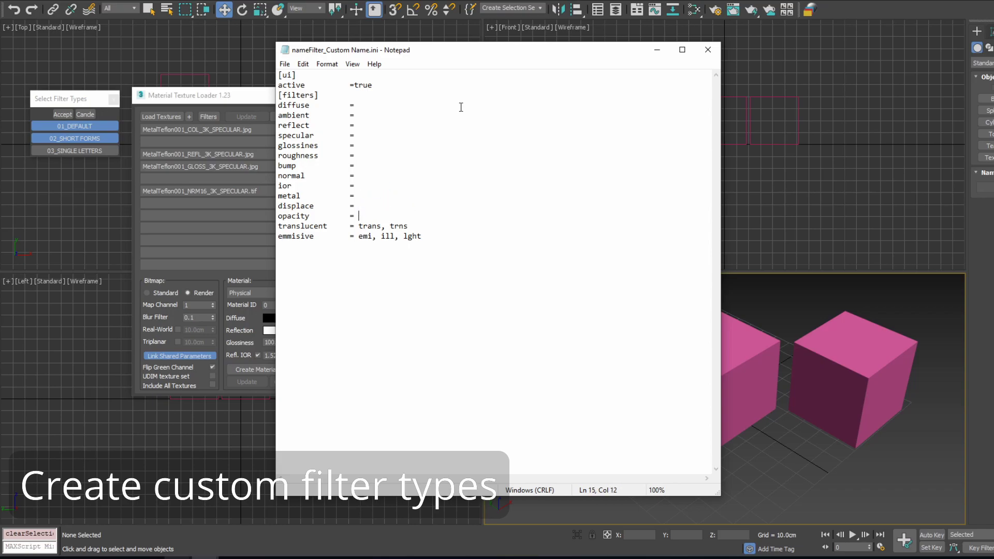
Enter basecolor,diffuse for diffuse and ambient for ambient, then save the file
key("Down")
key("shift+End")
key("Delete")
key("Down")
key("shift+End")
key("Delete")
key("Up")
key("Up")
key("Up")
key("Up")
key("Up")
key("Up")
key("Up")
key("Up")
key("Up")
key("Up")
key("Up")
key("Up")
key("Up")
key("Left")
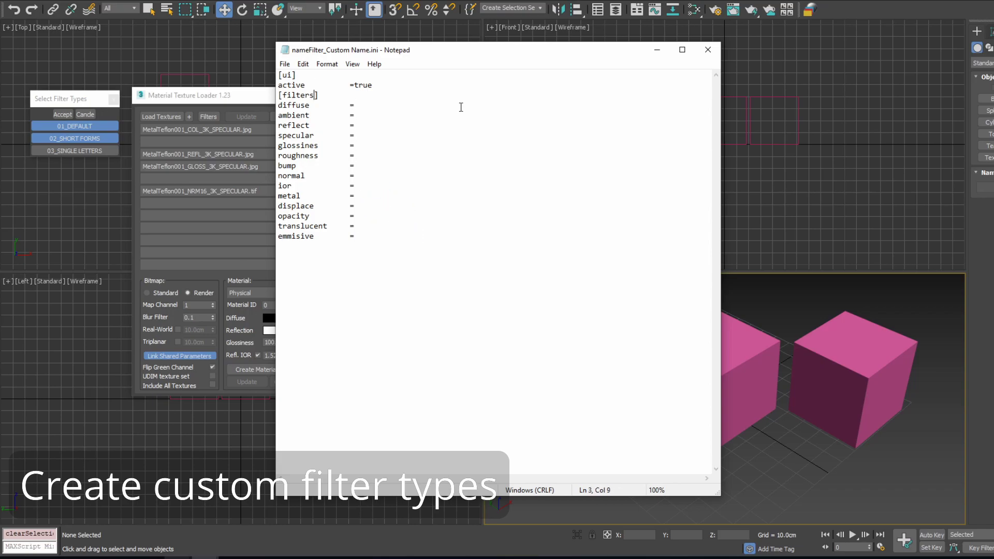
type("secolor,diffuse")
key("Down")
type("amb")
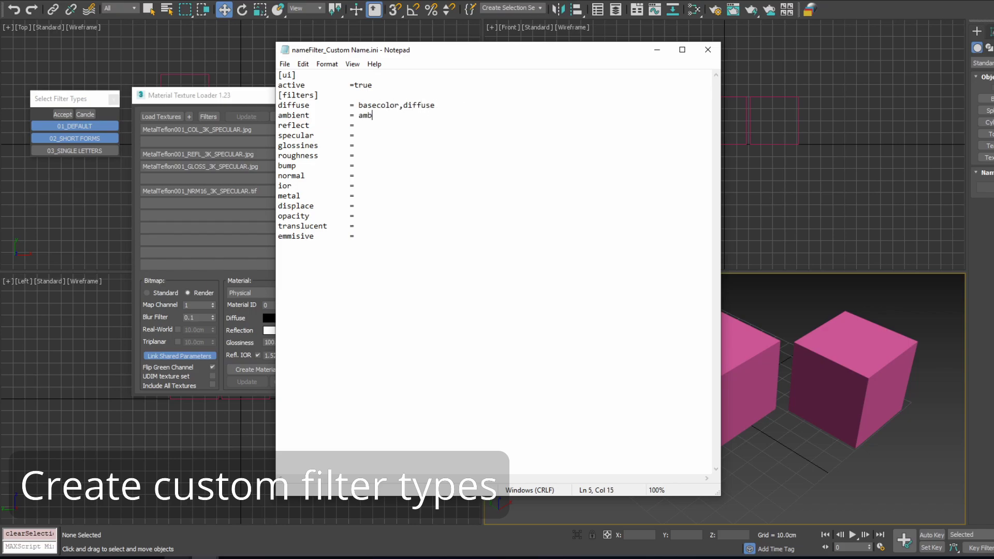
type("ient,shadow")
left_click(284, 64)
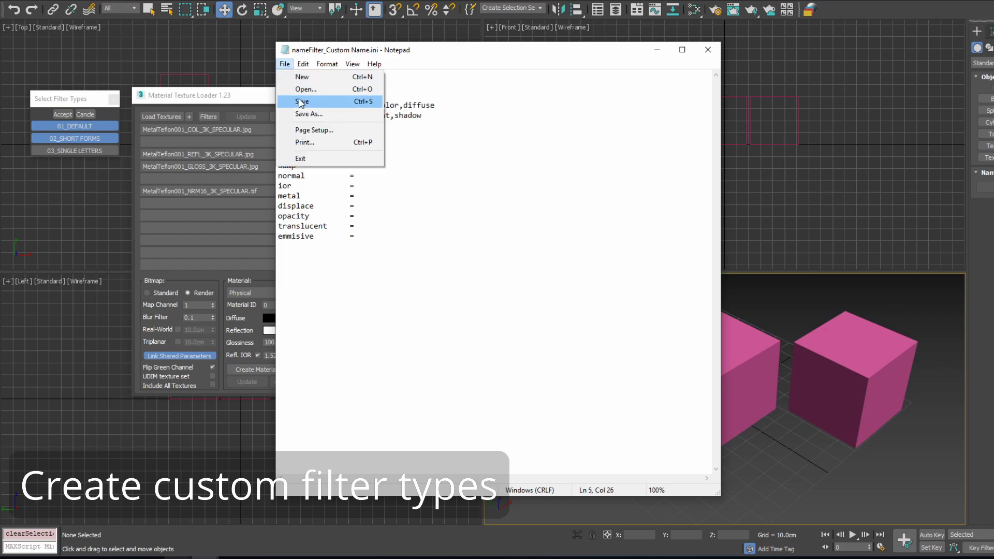
left_click(298, 99)
Close Notepad, keep the file name, and reopen the loader's filter list to show CUSTOM NAME
left_click(708, 51)
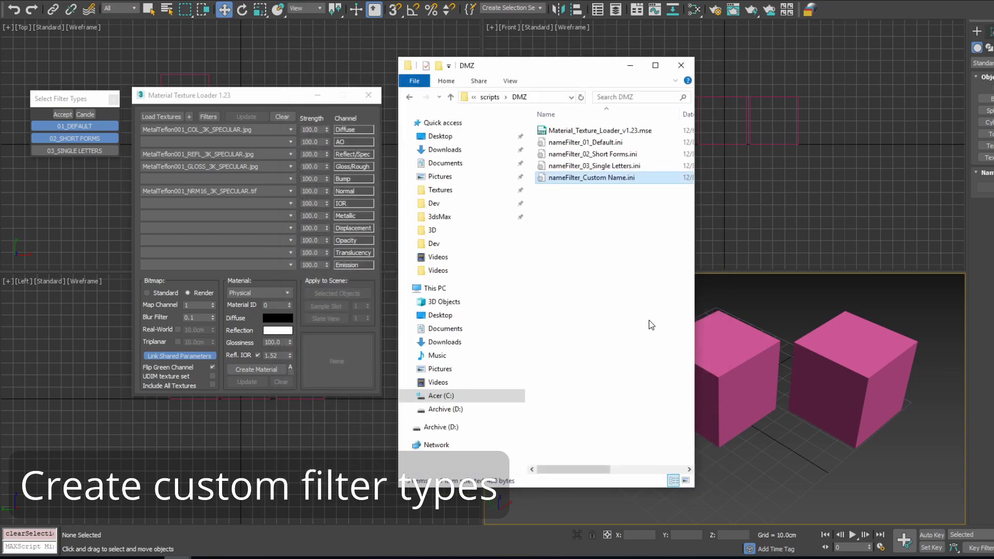
left_click(581, 180)
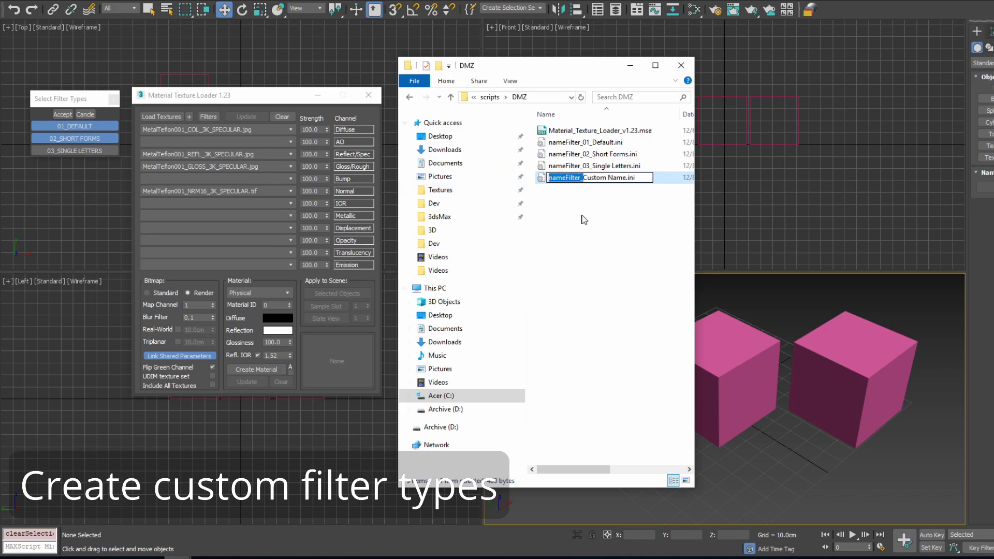
left_click(604, 224)
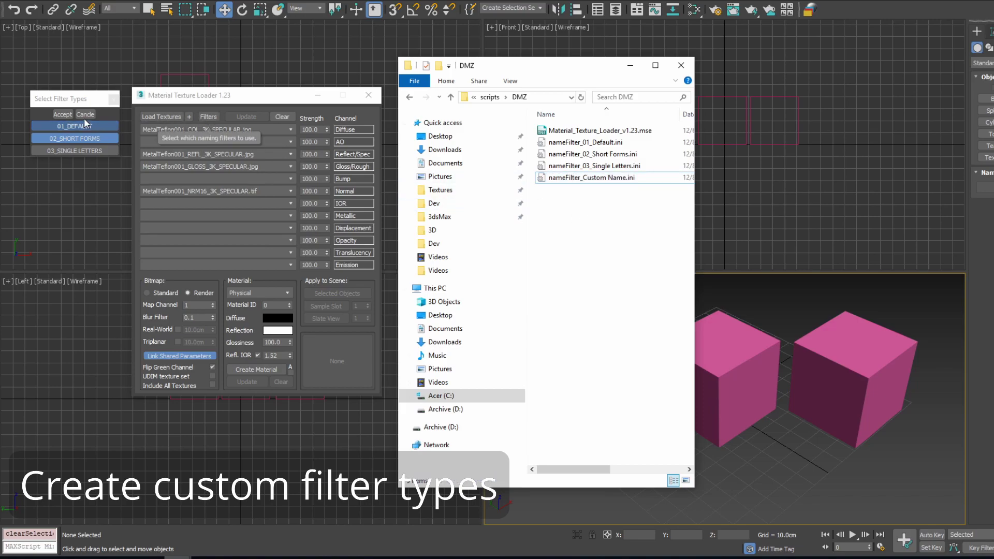
left_click(208, 117)
left_click(209, 117)
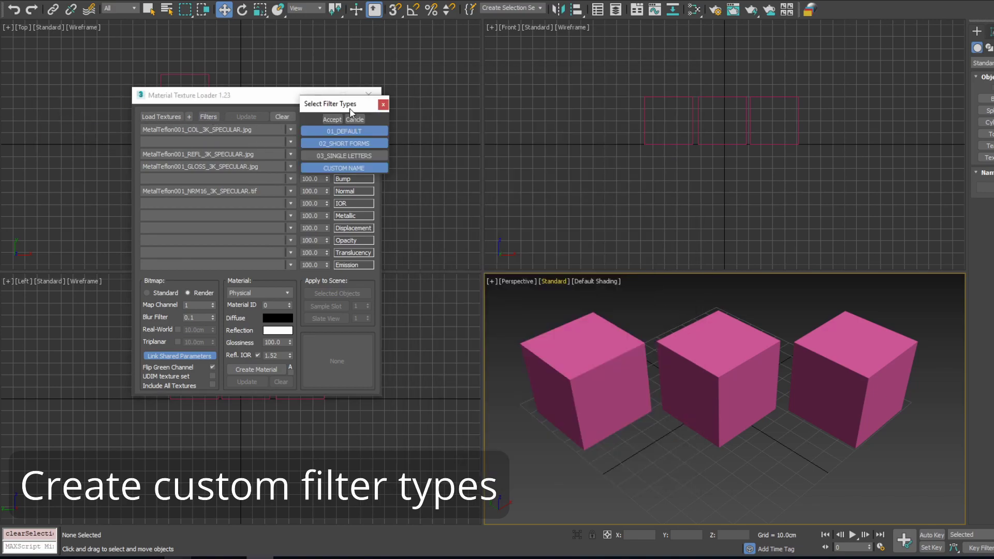
Load all twelve Jwar UDIM .tga texture files into the loader
left_click_drag(361, 107, 101, 74)
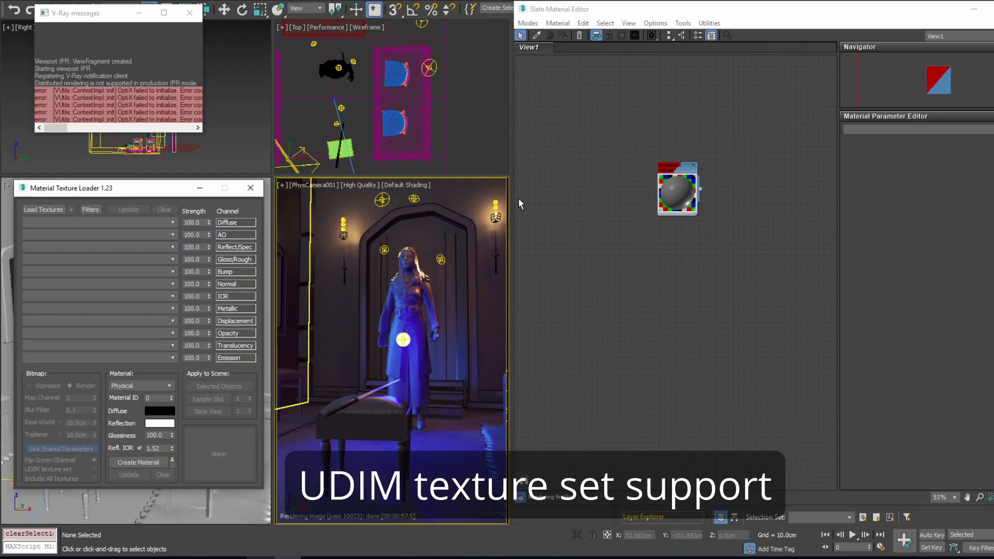
left_click(45, 211)
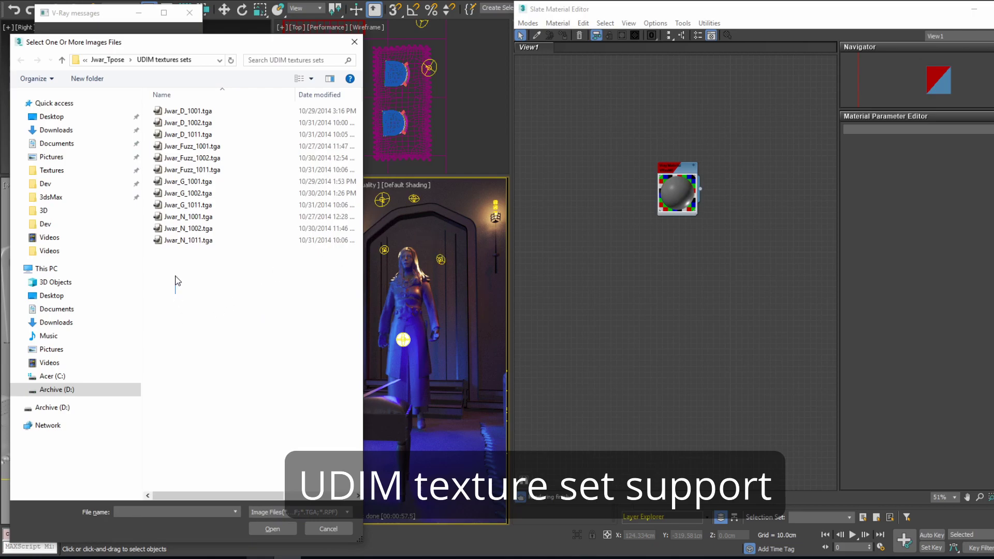
left_click_drag(176, 279, 161, 109)
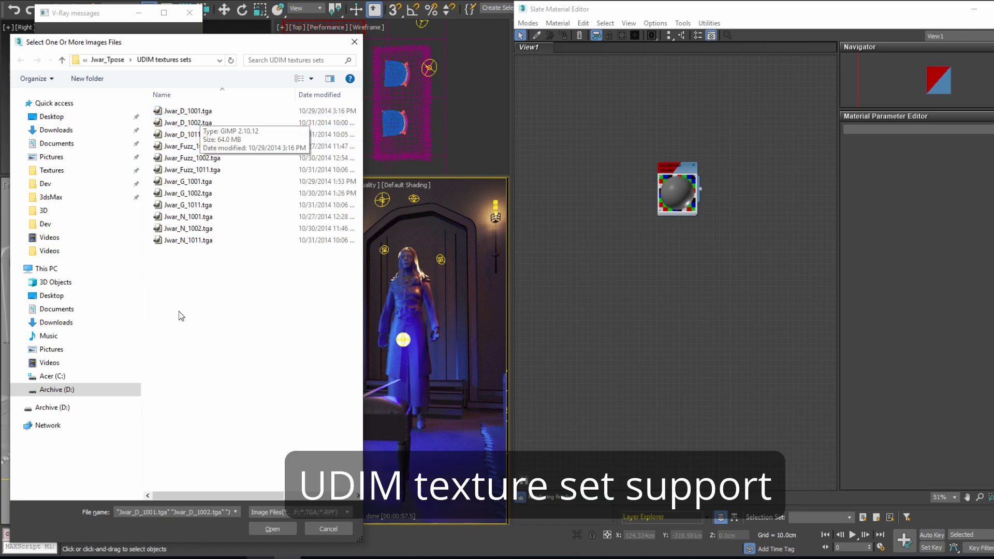
key("ctrl+a")
left_click(272, 529)
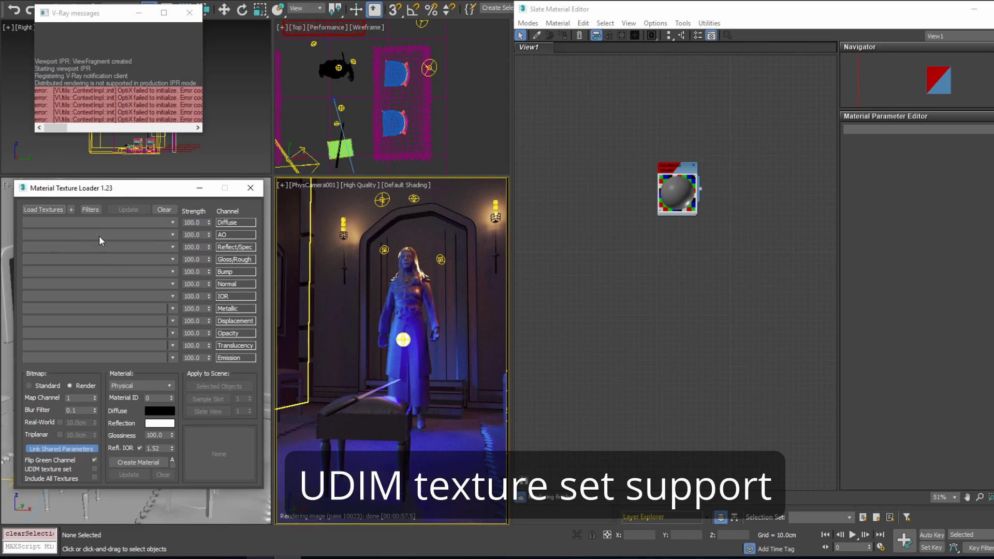
Enable the 03_SINGLE LETTERS filter, tick UDIM texture set, and create material Jwar_
left_click(93, 210)
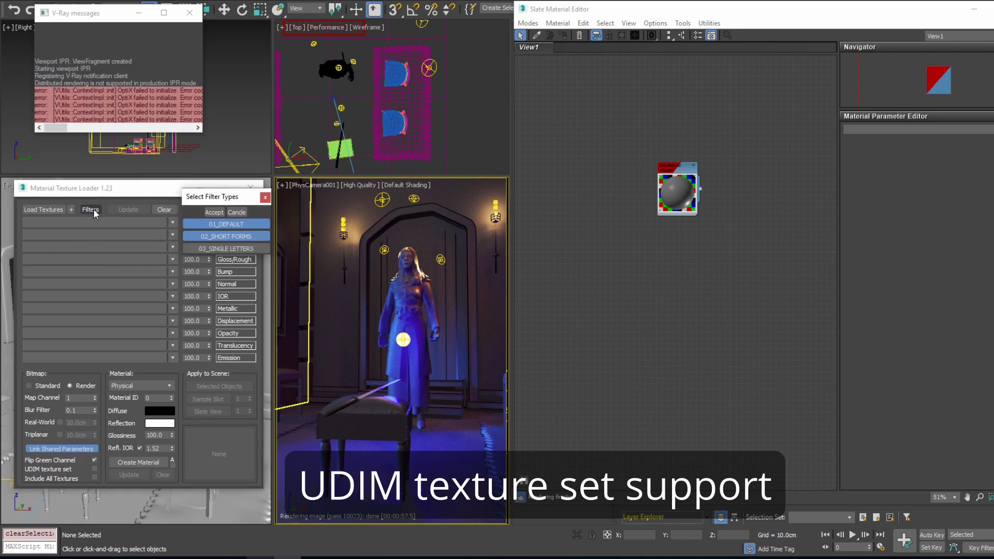
left_click(257, 249)
left_click(214, 212)
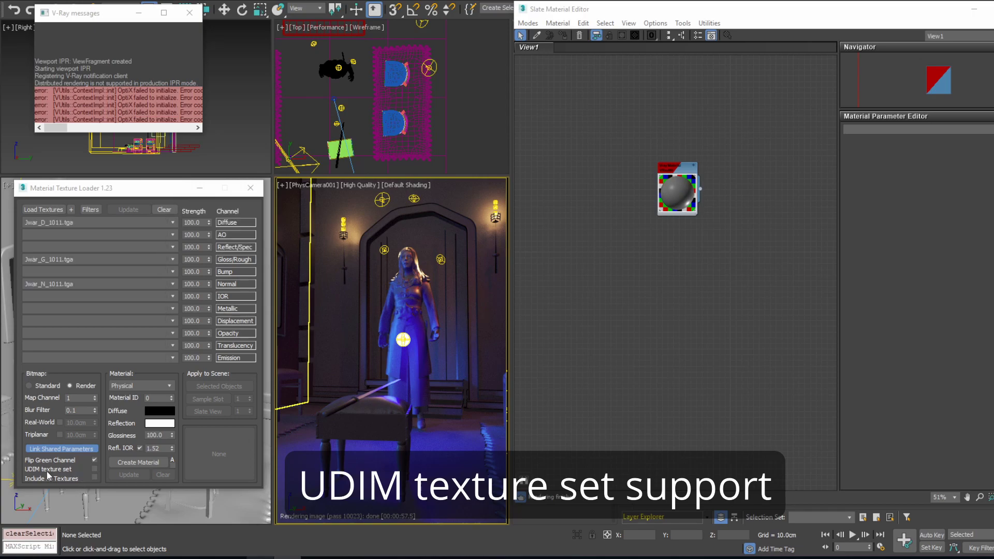
left_click(94, 469)
left_click(139, 462)
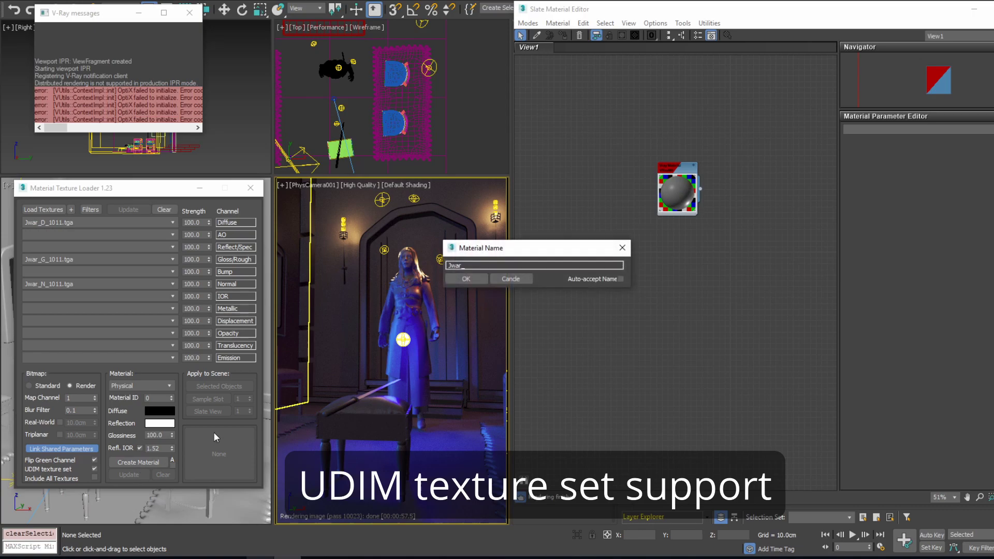
left_click(459, 278)
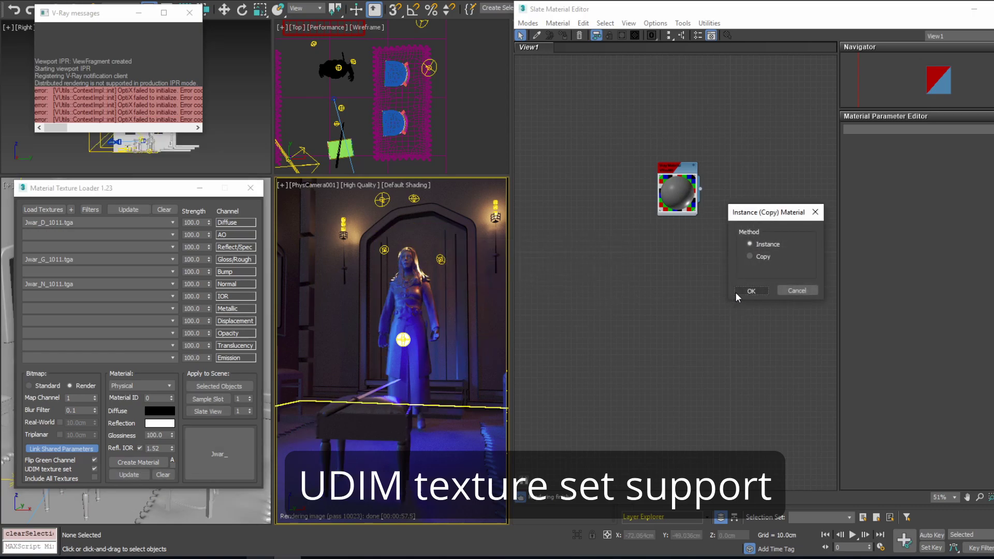
Add Jwar_ to Slate as an instance, apply it to the character, and clear the selection
left_click(746, 290)
middle_click_drag(642, 257, 700, 214)
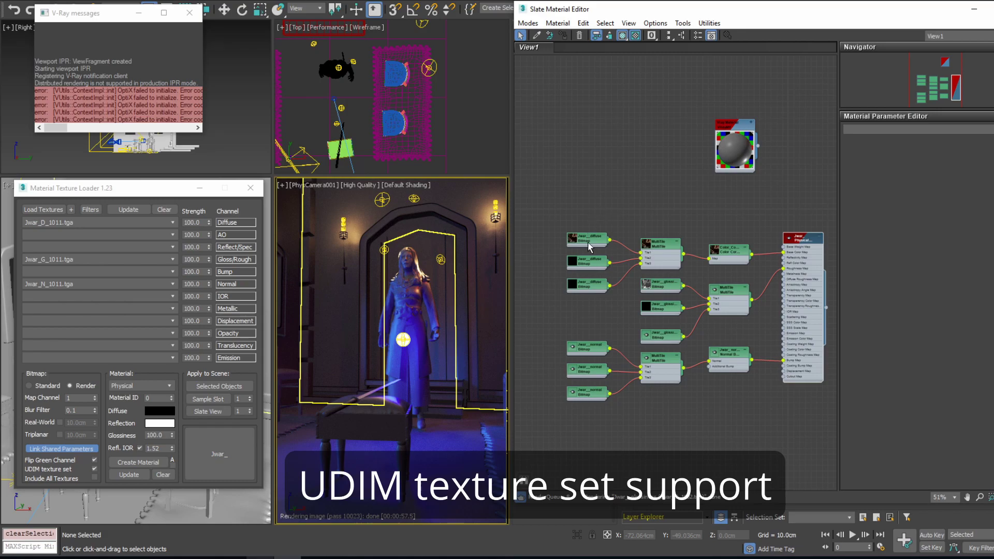
left_click(217, 454)
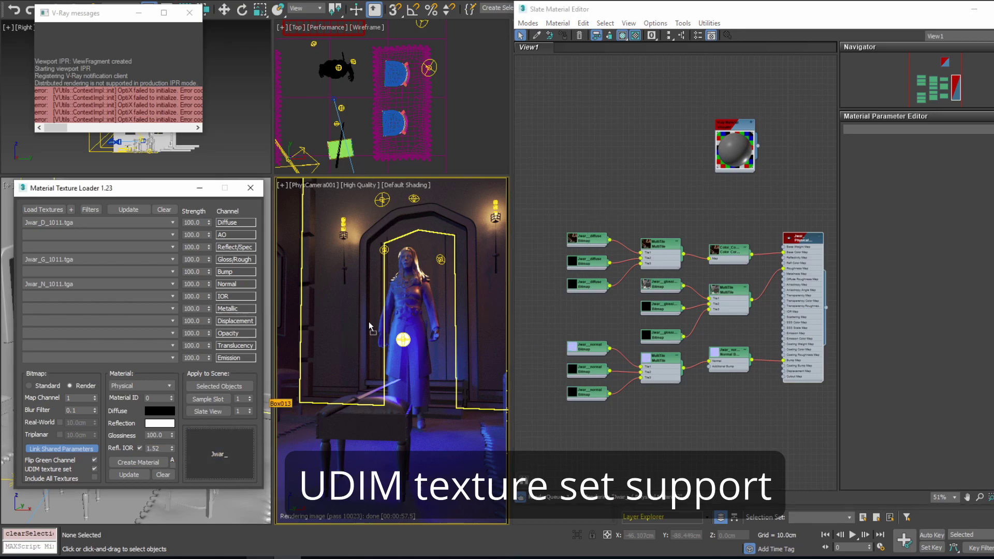
left_click(623, 173)
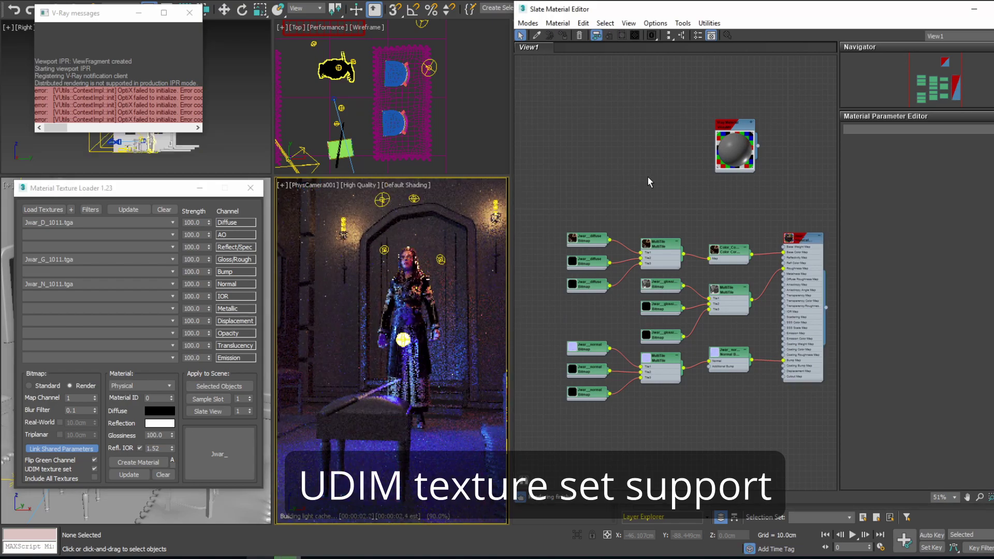
left_click(354, 404)
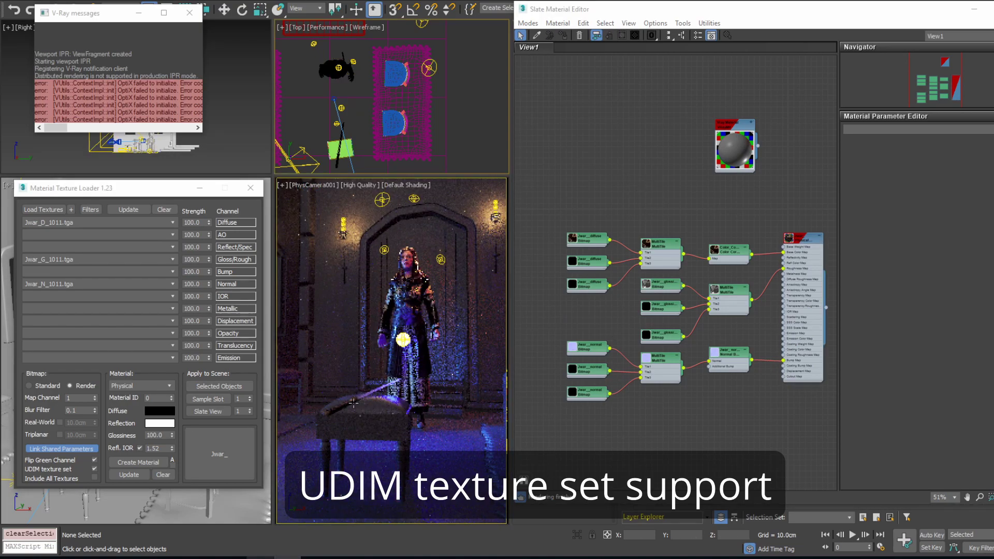
Load all the ottoman's UDIM texture files from its Textures Vray folder
left_click(43, 209)
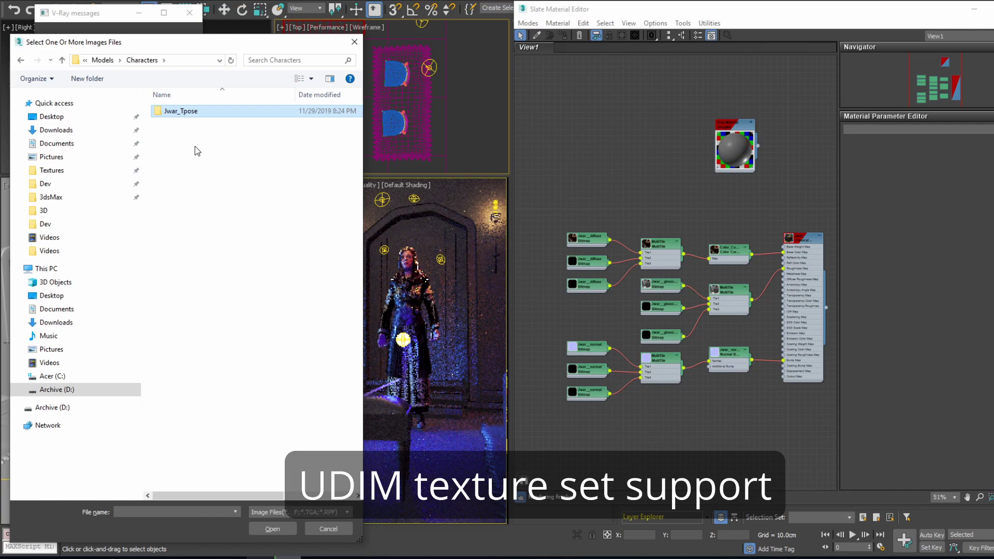
left_click(103, 61)
key("ctrl+a")
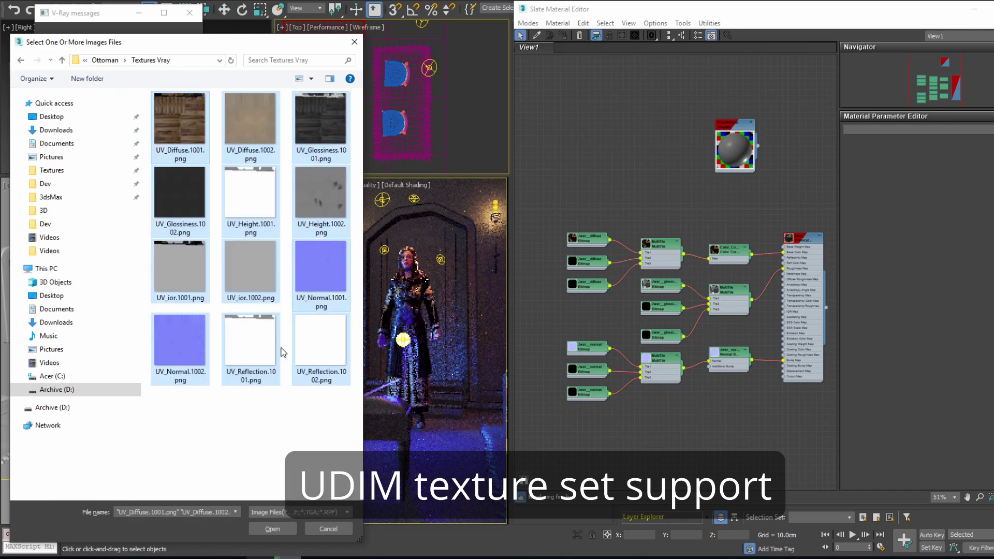
left_click(272, 528)
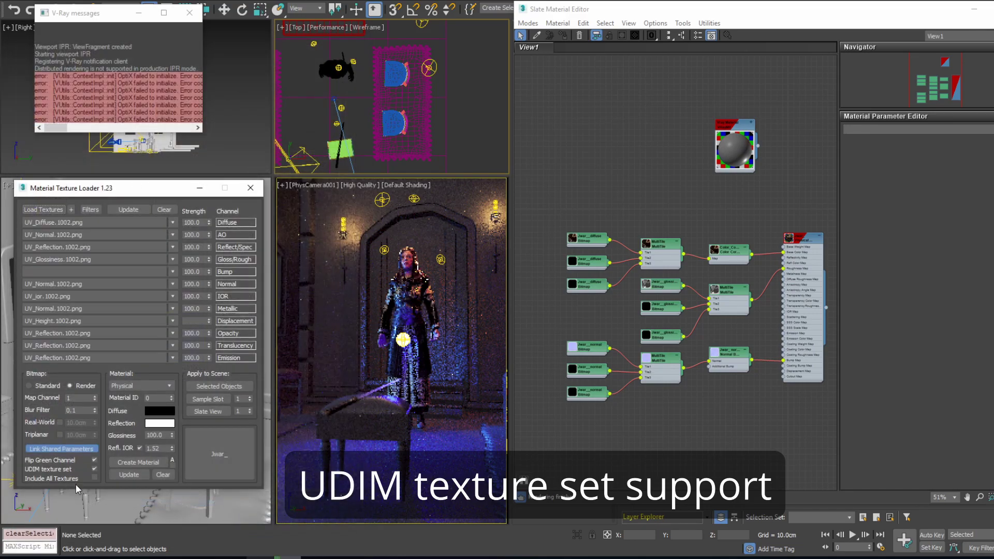
Toggle the 03_SINGLE LETTERS filter and create the material named UV_
left_click(94, 211)
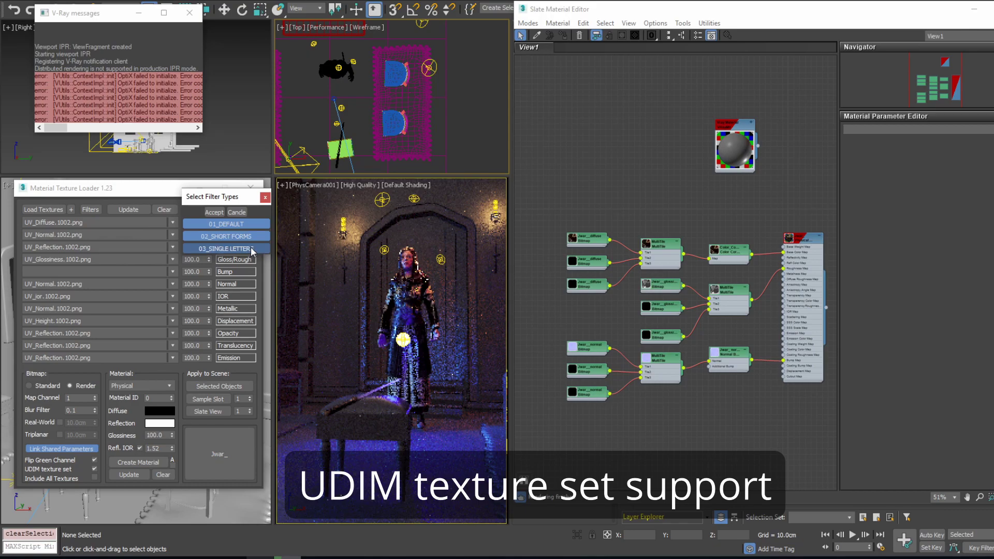
left_click(252, 249)
left_click(214, 212)
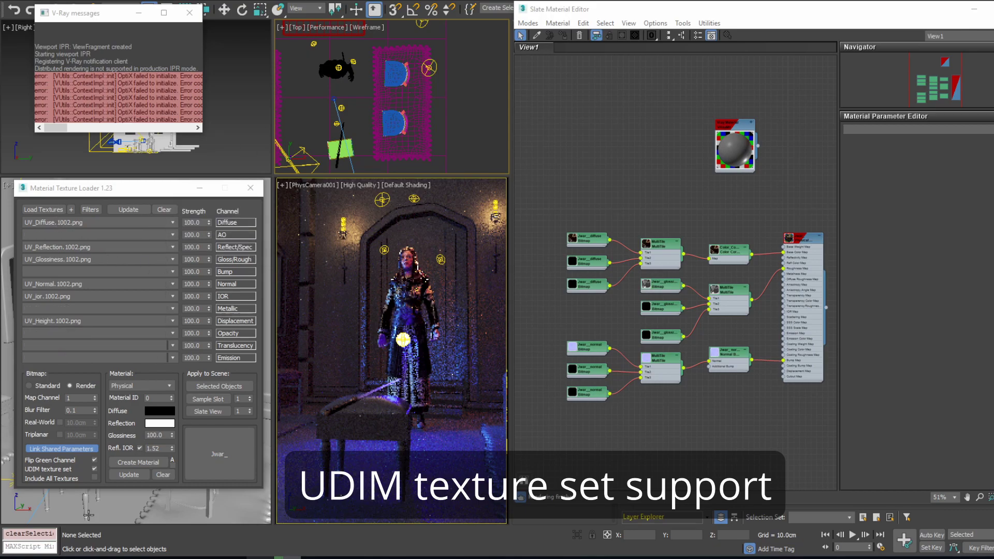
left_click(139, 462)
left_click(481, 282)
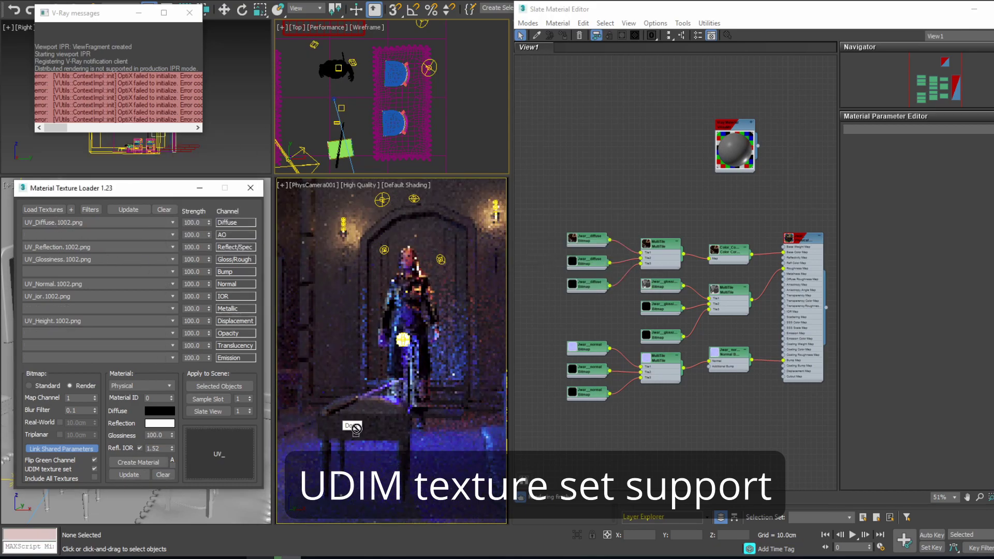
Add the UV_ material to Slate as an instance and bring its node tree into view
left_click(363, 430)
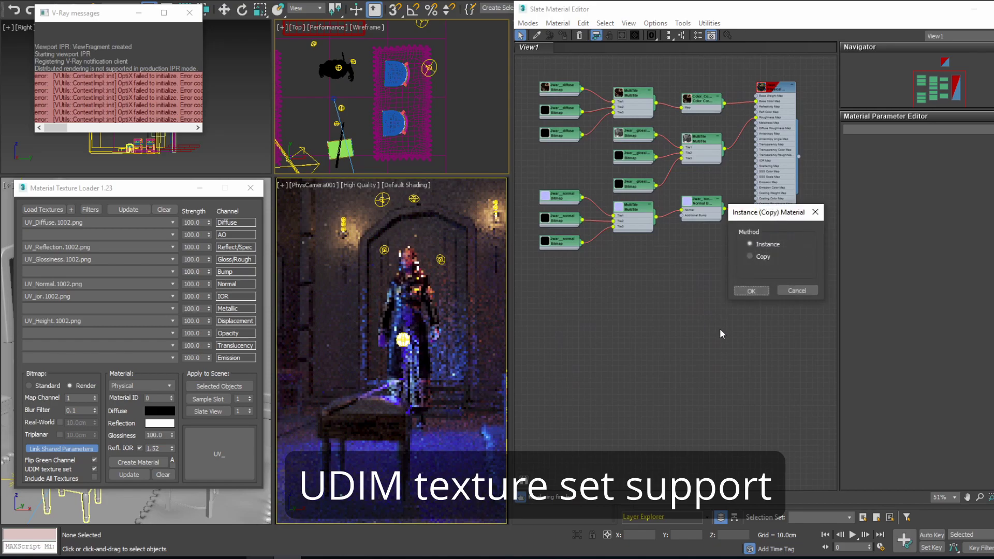
left_click(749, 290)
middle_click_drag(747, 261, 746, 217)
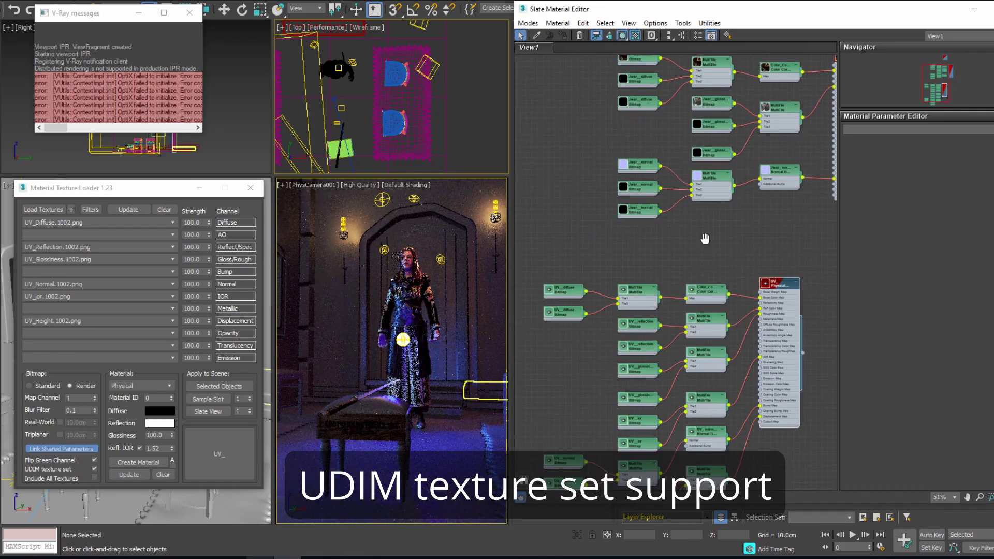
middle_click_drag(699, 290, 715, 192)
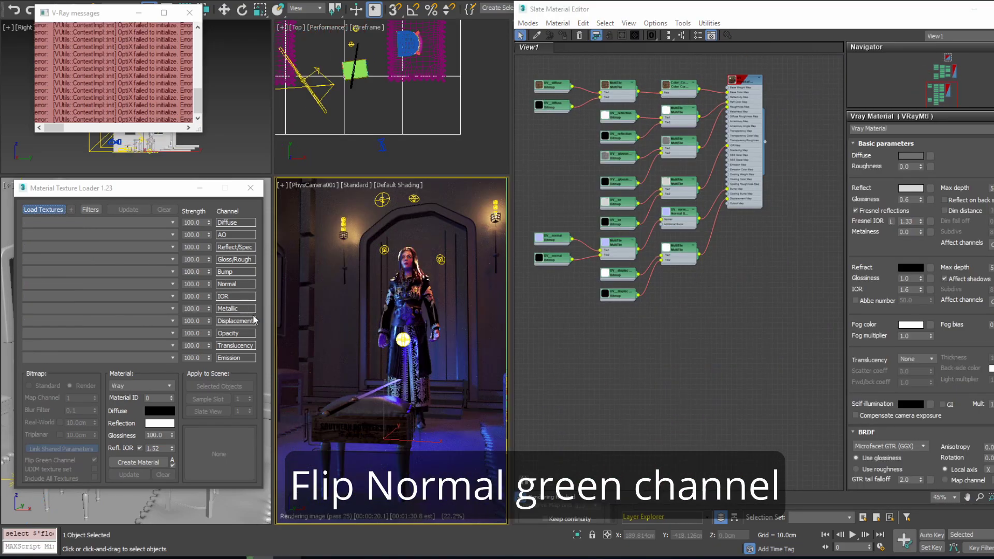
Load all the stone wall thzldg2qx textures and create a material from them
left_click(44, 209)
left_click_drag(175, 345, 348, 93)
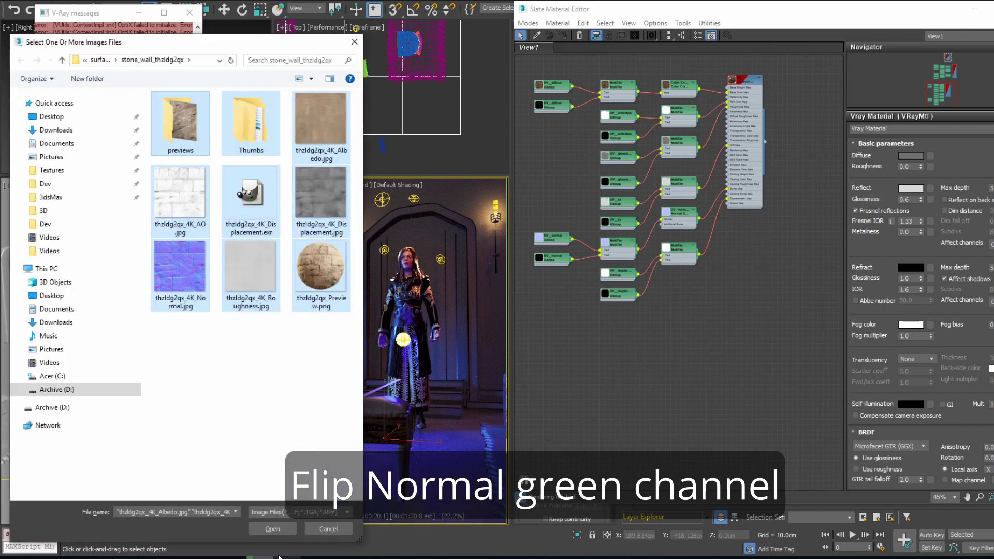
left_click(273, 529)
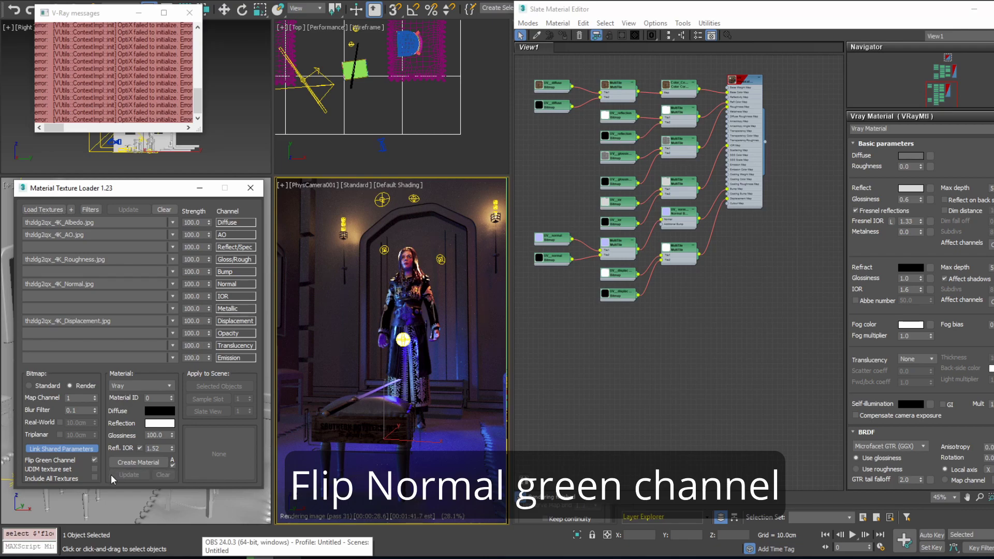
left_click(138, 462)
Add the stone material to Slate as an instance and push its Color Correction hue shift to the far end
left_click_drag(318, 417, 607, 376)
left_click(746, 295)
middle_click_drag(638, 381, 714, 268)
scroll(694, 264, "up", 3)
double_click(714, 267)
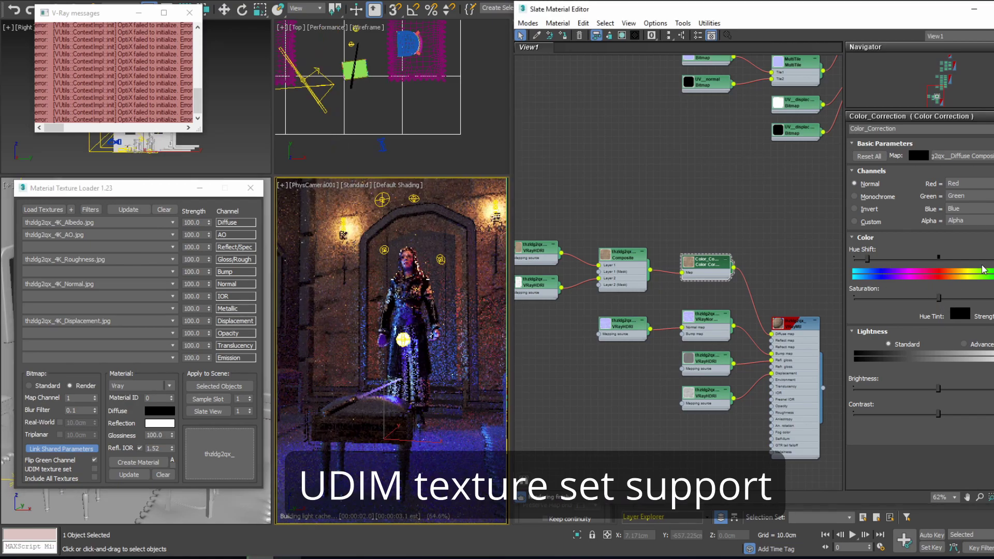
left_click_drag(867, 259, 984, 259)
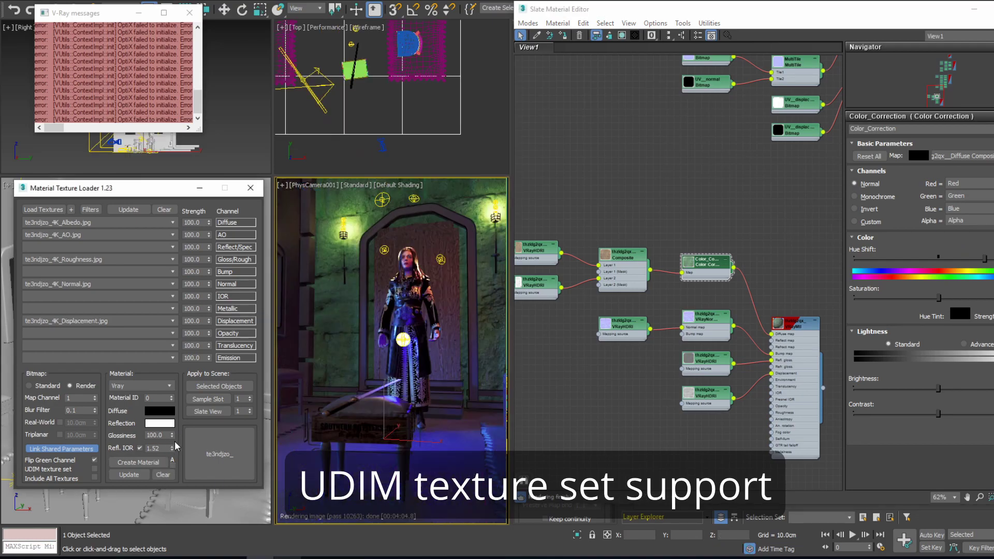
Create the te3ndjzo_ material with Auto-accept Name enabled, then select all fabric_plain_rbesqap0 texture files
left_click(139, 462)
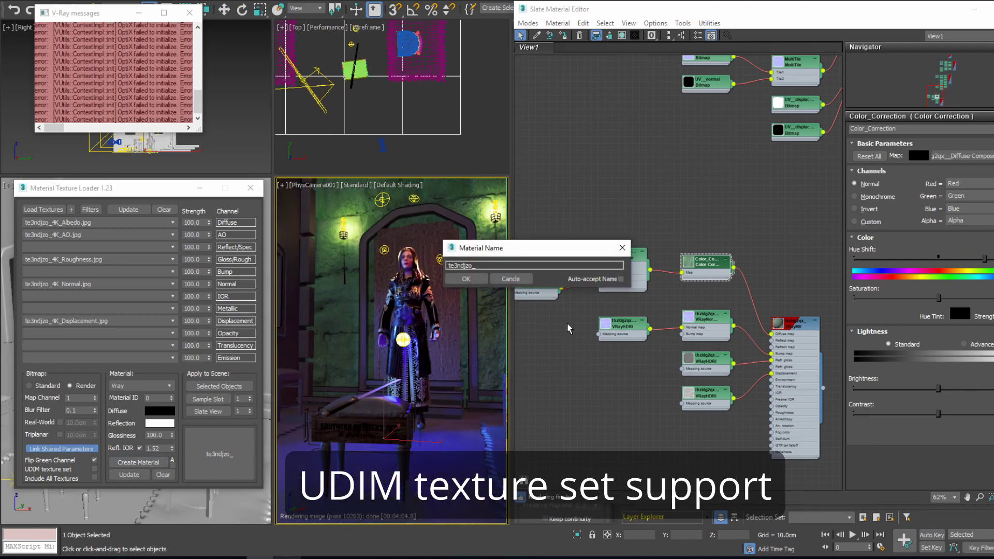
left_click_drag(545, 285, 373, 257)
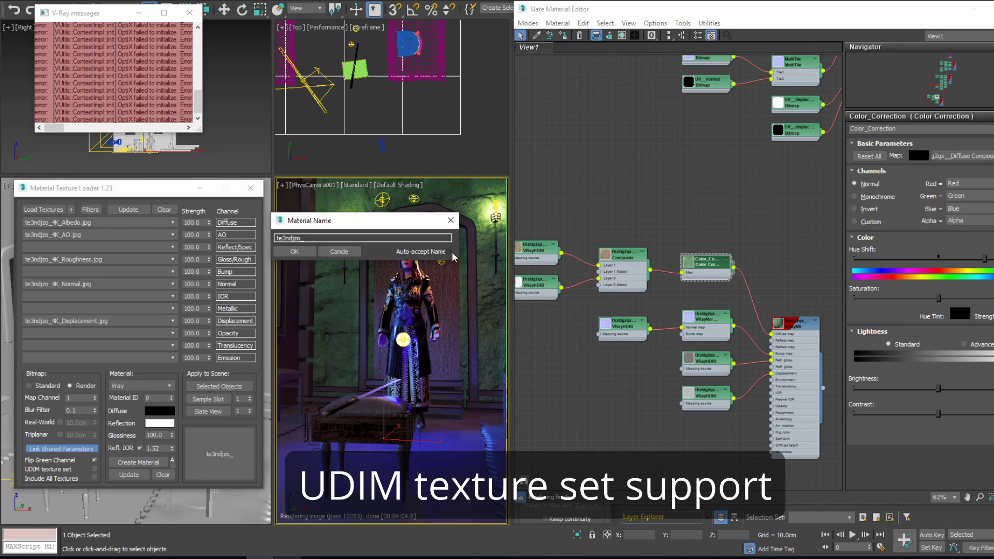
left_click(450, 252)
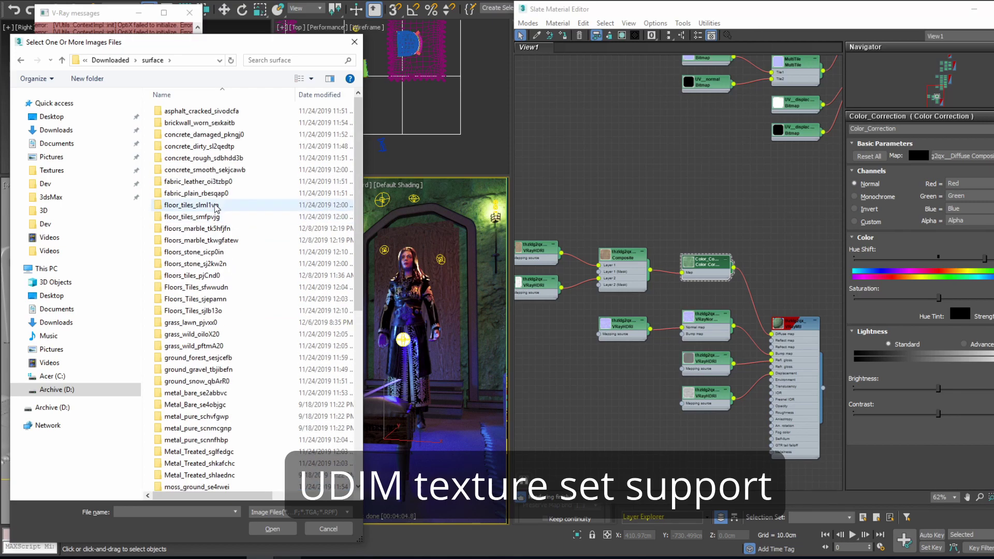
double_click(196, 193)
left_click_drag(158, 363, 345, 110)
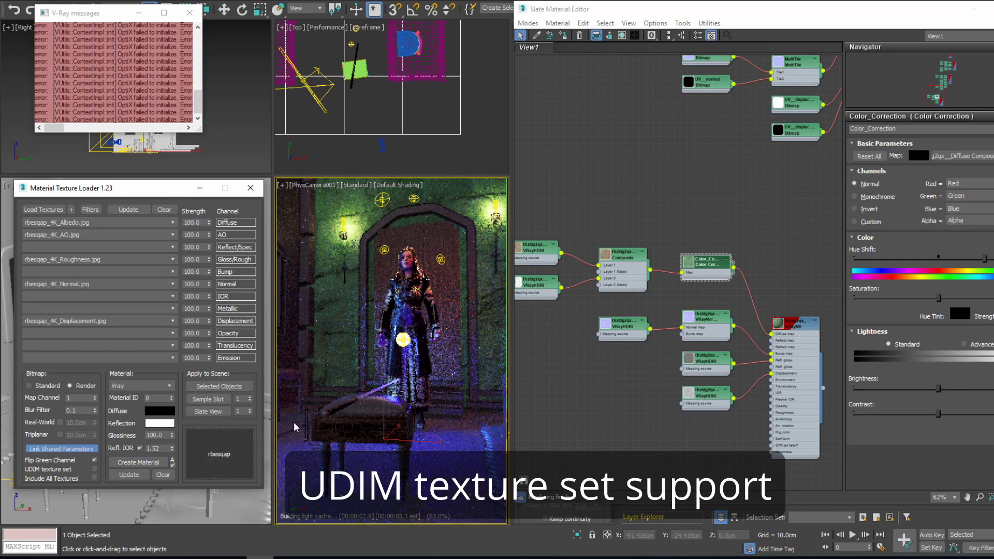
Browse to the floor_tiles_smfpvjg folder to show its smfpvjg 4K texture maps
left_click(44, 209)
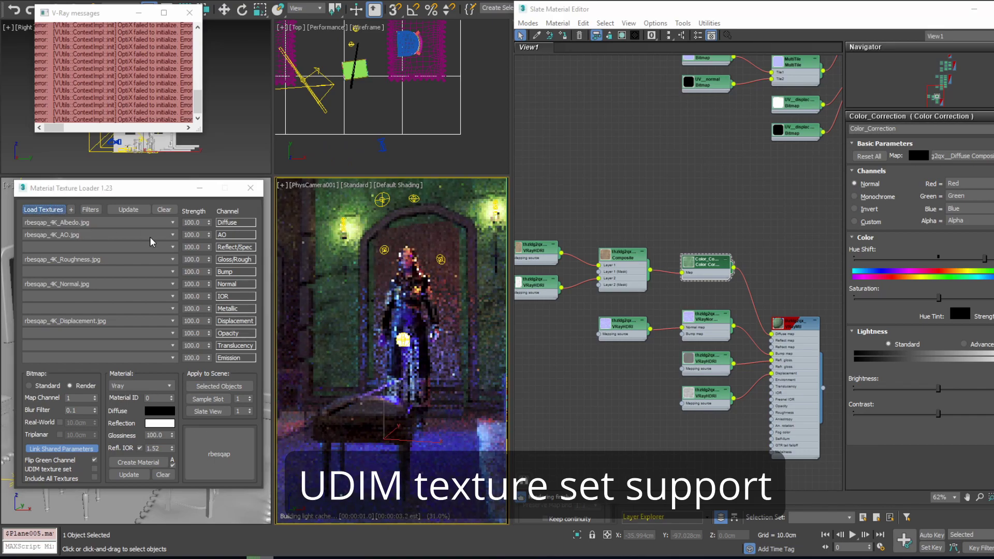
key("alt+Up")
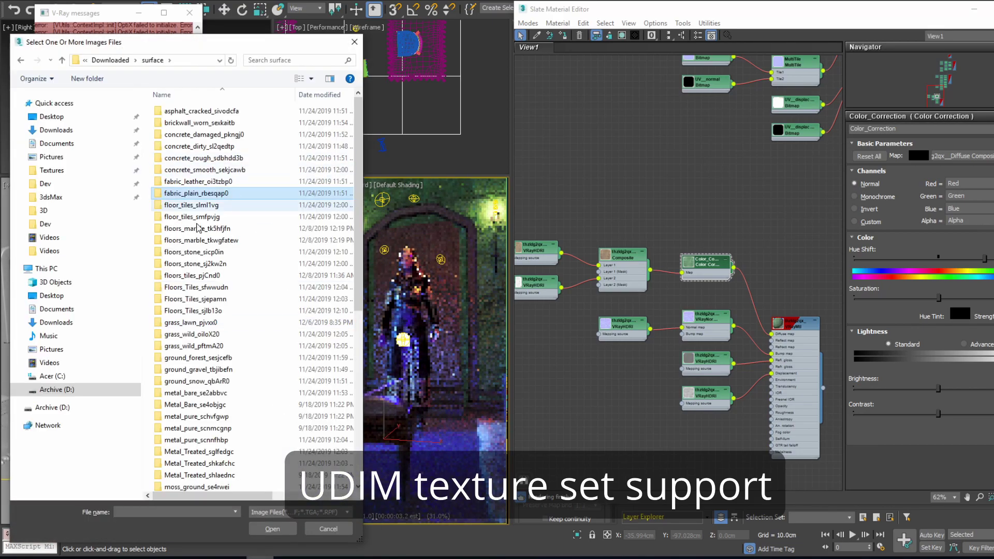
double_click(191, 216)
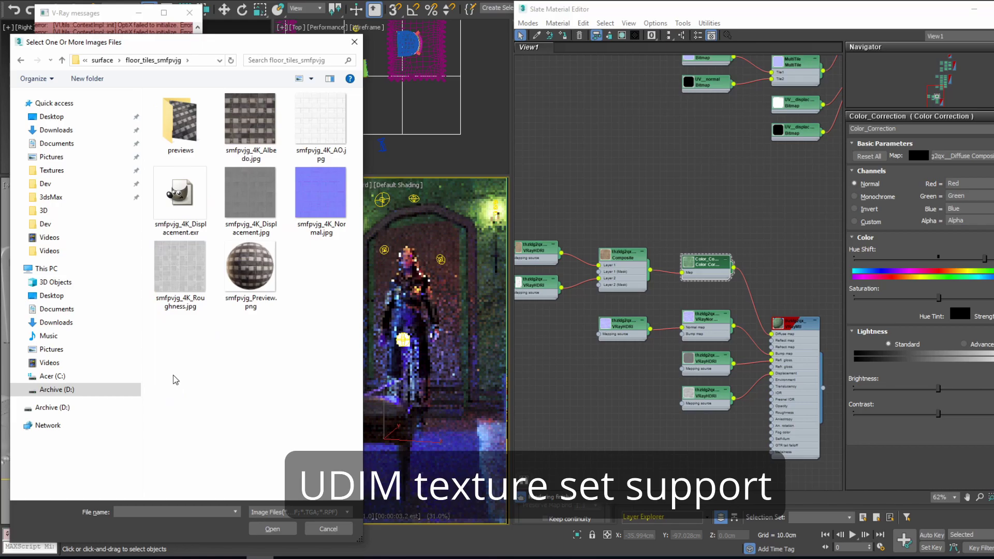